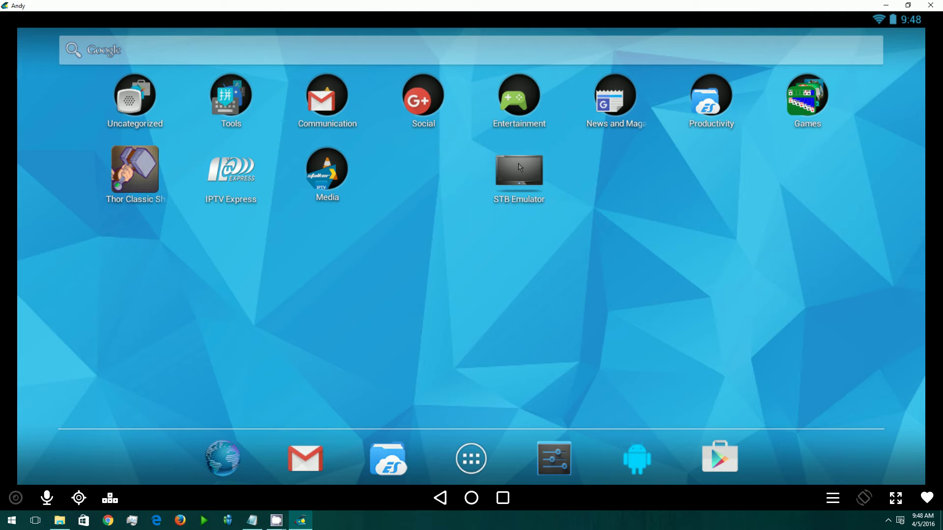
Step: Launch STB Emulator and open the Demo portal profile in its settings
left_click(520, 167)
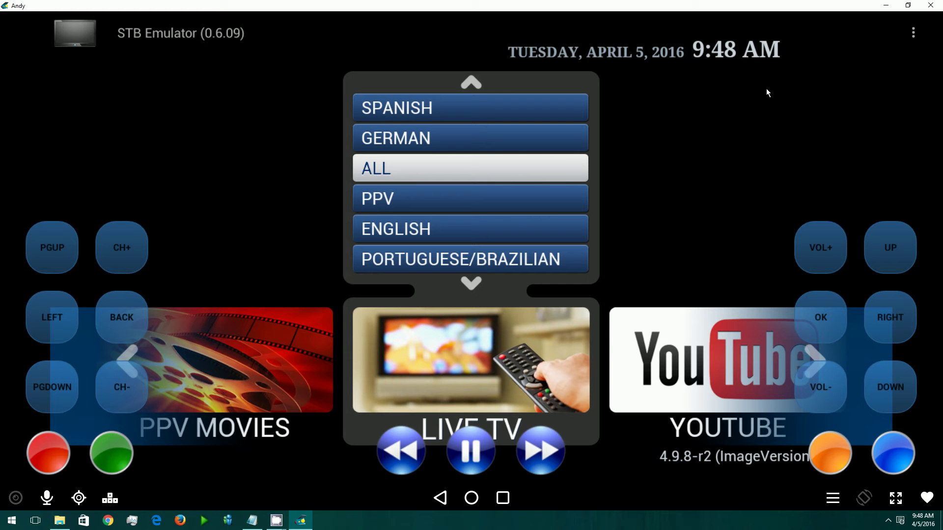
left_click(913, 35)
left_click(818, 69)
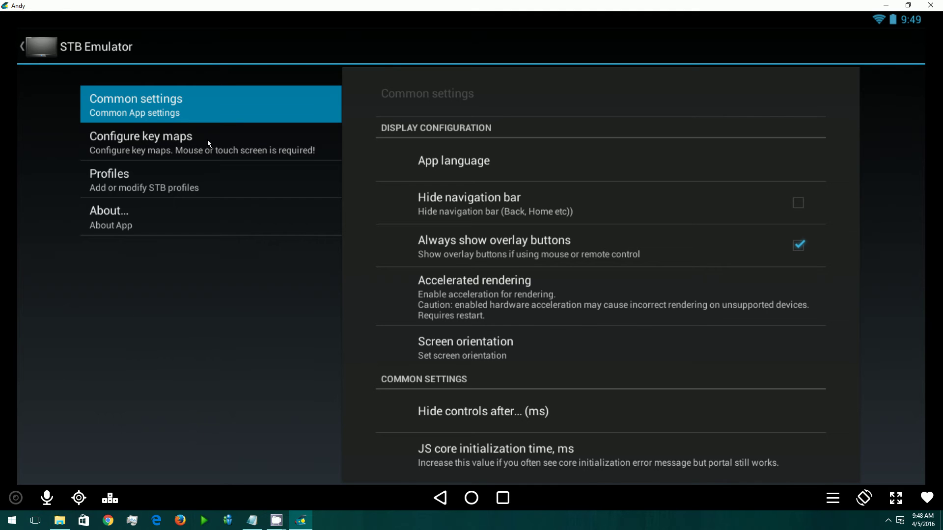
left_click(240, 181)
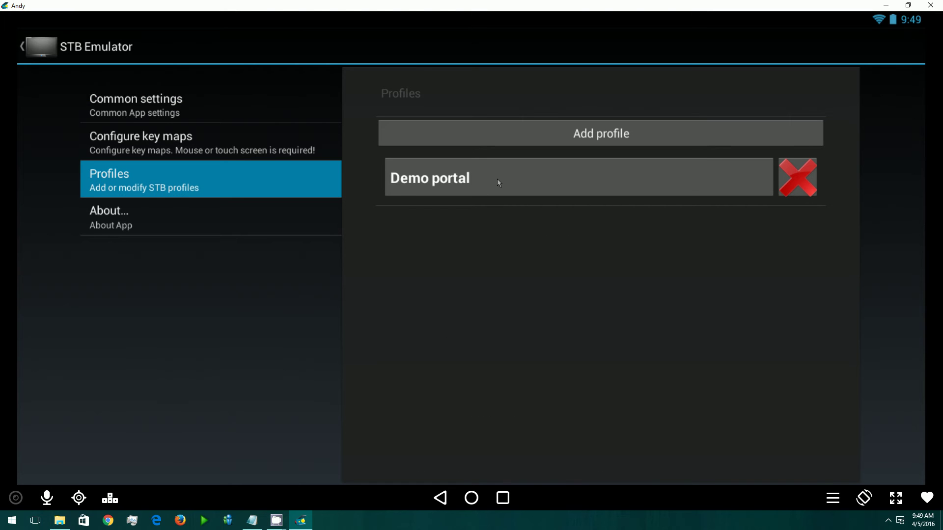
left_click(482, 179)
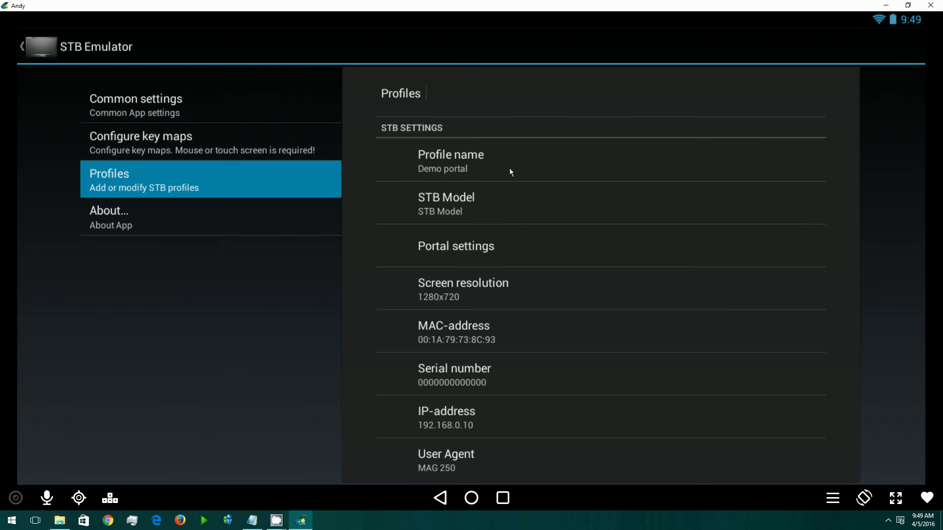
Step: Rename the Demo portal profile as XStreams
left_click(501, 175)
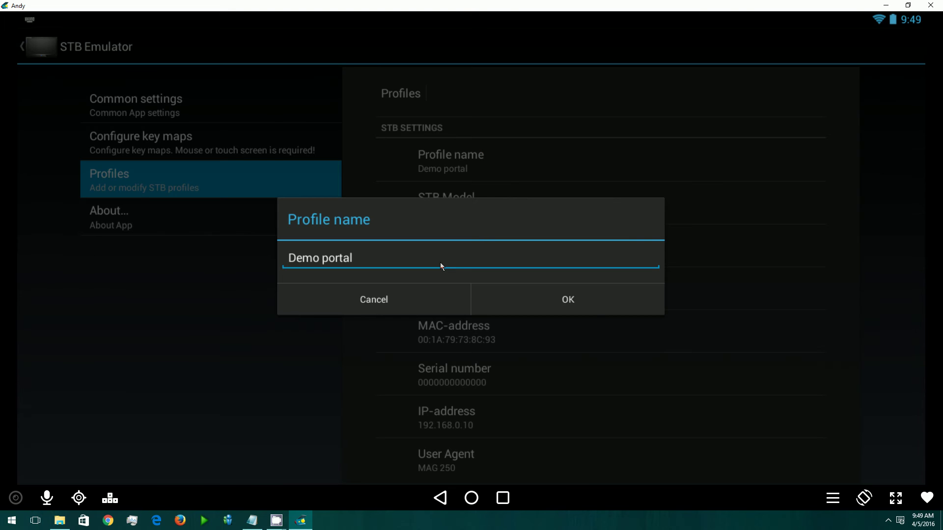
left_click(440, 263)
key("BackSpace")
key("BackSpace")
key("BackSpace")
key("BackSpace")
key("BackSpace")
key("BackSpace")
key("BackSpace")
key("BackSpace")
key("BackSpace")
key("BackSpace")
key("BackSpace")
type("XStreams")
left_click(511, 291)
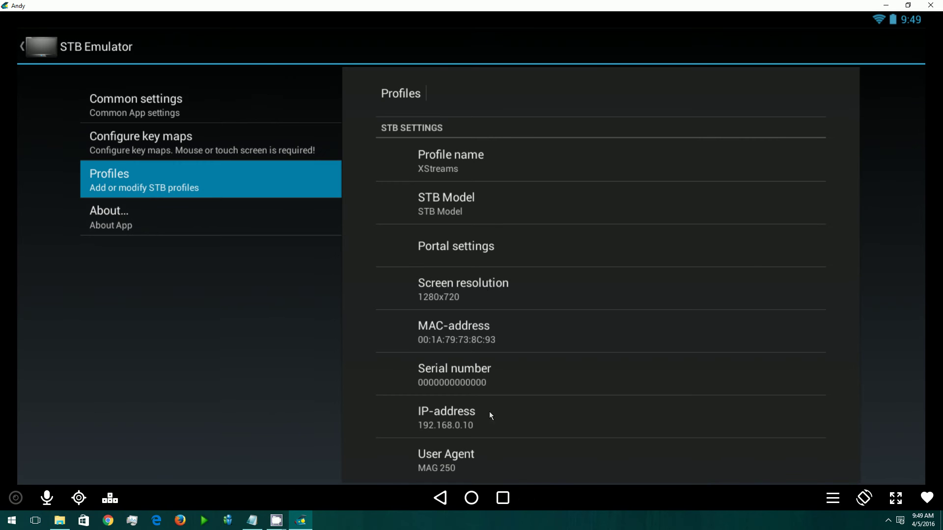
Step: Open the profile's portal settings and copy the GOLD Kodi 15 or STB Emulator URL from the Notepad document
left_click(523, 246)
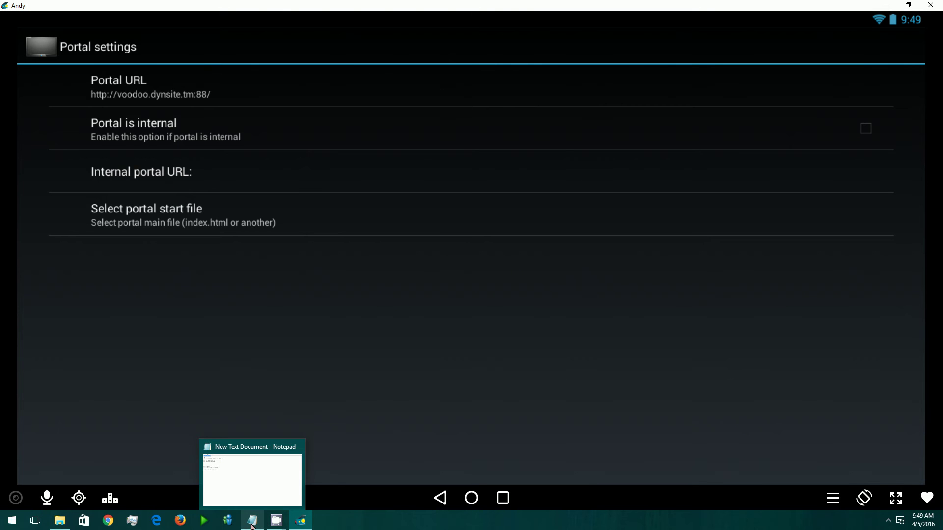
left_click(251, 521)
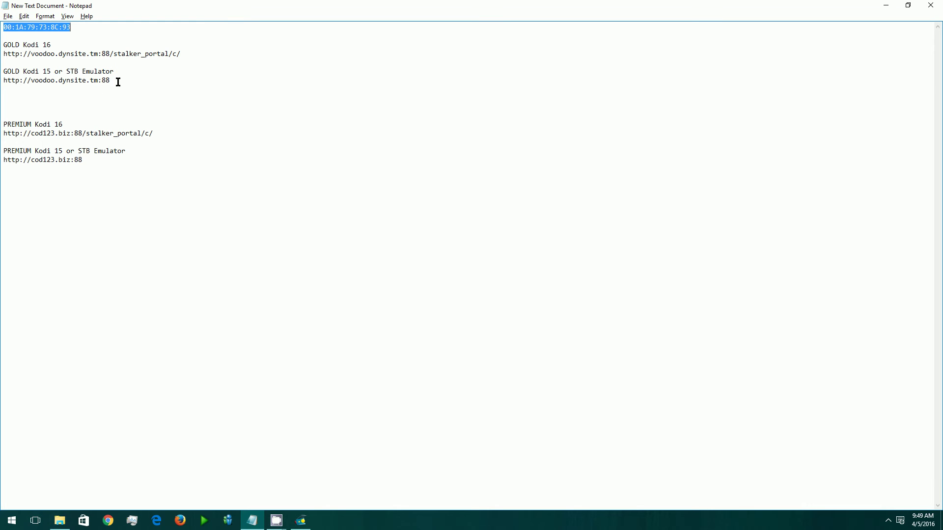
left_click_drag(131, 80, 2, 80)
right_click(6, 79)
left_click(34, 113)
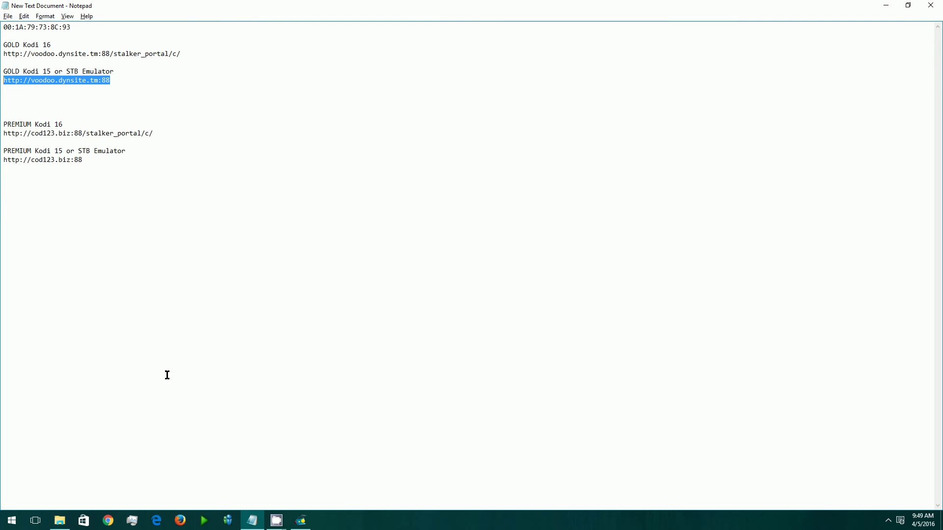
left_click(301, 523)
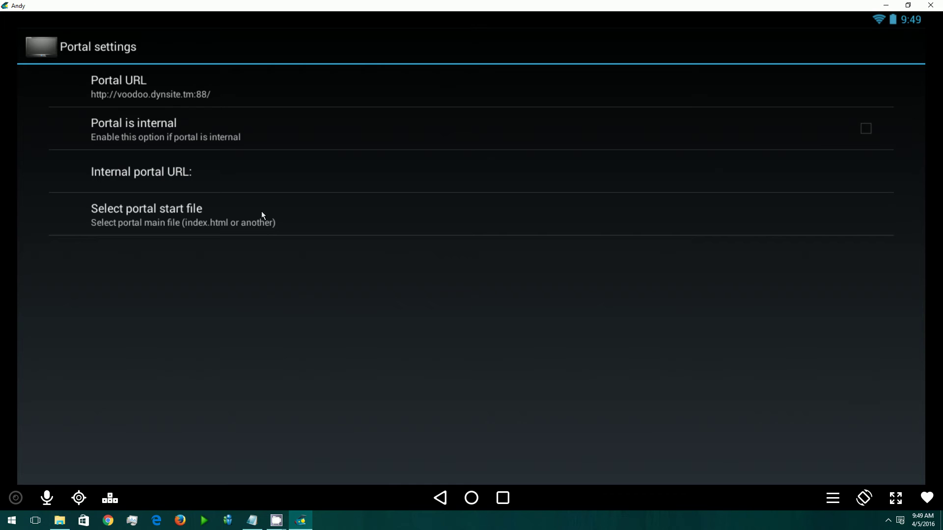
left_click(264, 90)
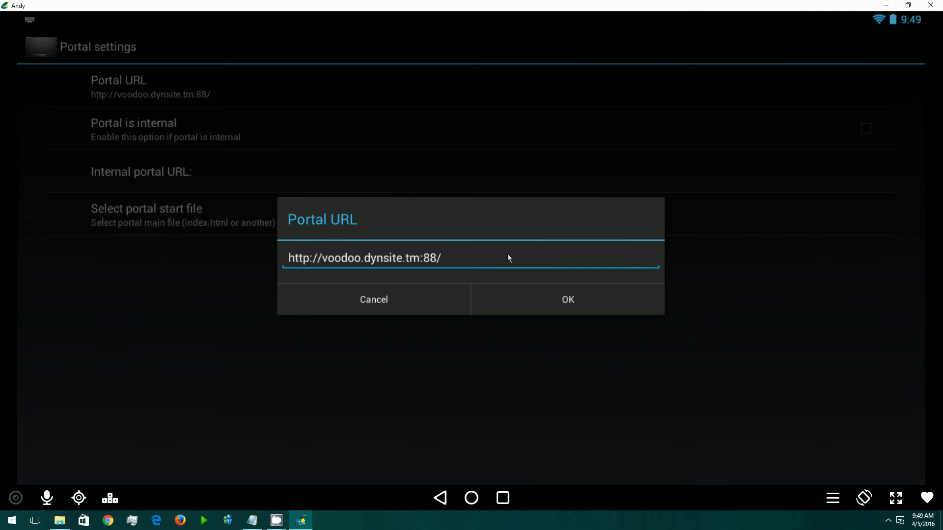
left_click(512, 258)
key("BackSpace")
key("BackSpace")
key("BackSpace")
key("BackSpace")
key("BackSpace")
key("BackSpace")
key("BackSpace")
key("BackSpace")
key("BackSpace")
key("BackSpace")
key("BackSpace")
key("BackSpace")
key("BackSpace")
key("BackSpace")
key("BackSpace")
key("BackSpace")
key("BackSpace")
key("BackSpace")
key("BackSpace")
key("BackSpace")
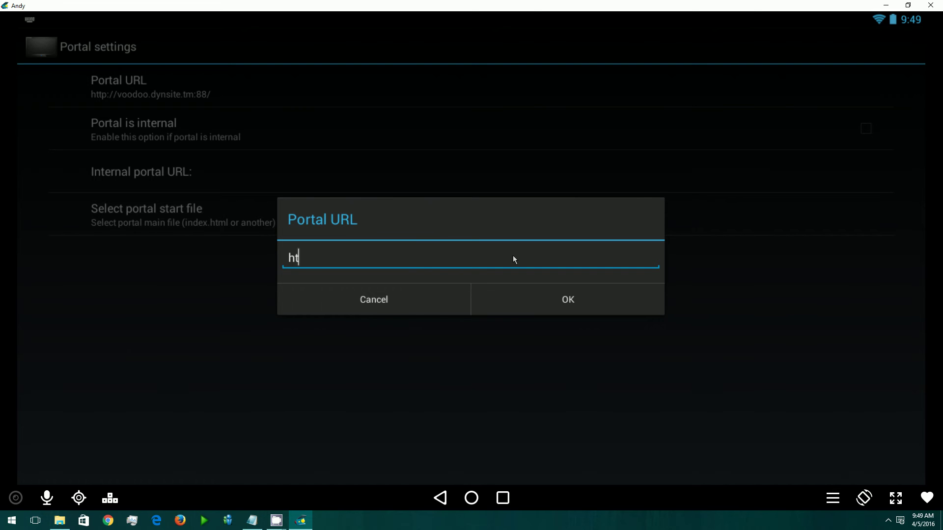
key("ctrl+v")
left_click(538, 309)
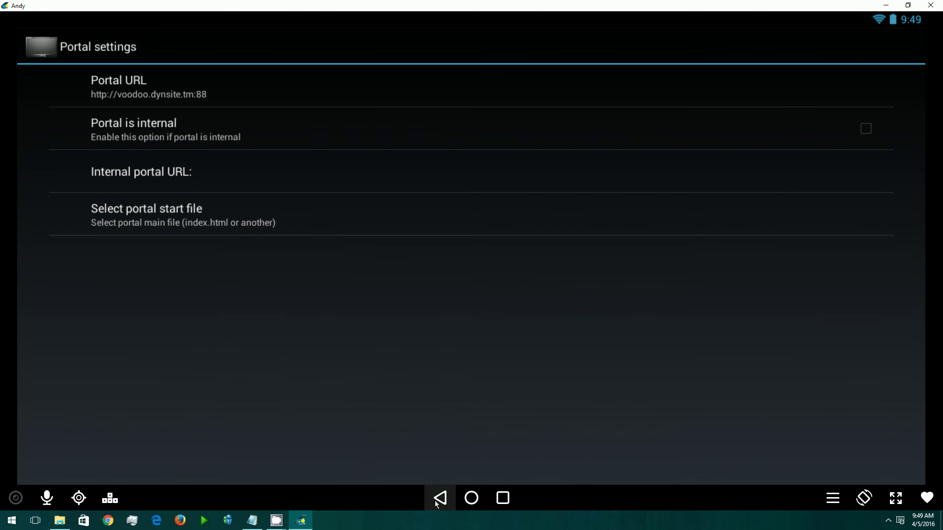
left_click(435, 499)
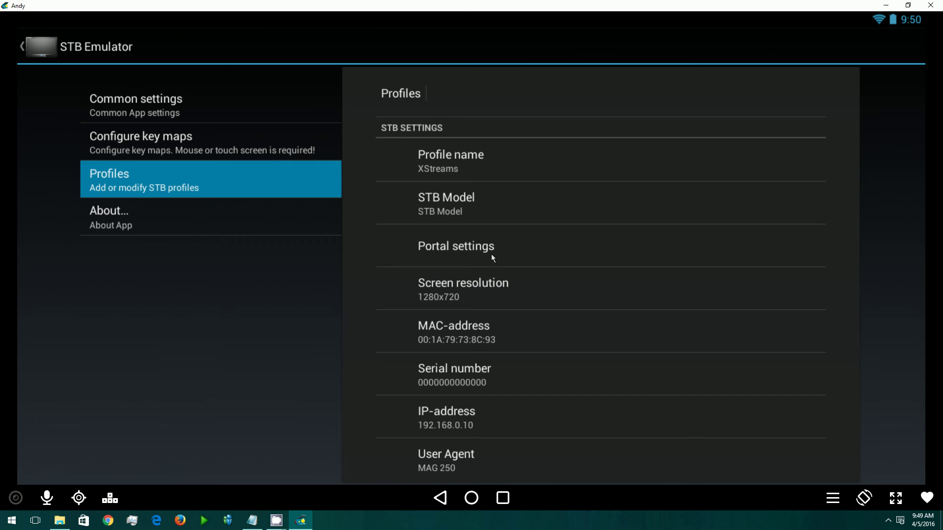
Step: Examine the STB models offered for the profile and close the list without choosing another model
left_click(484, 209)
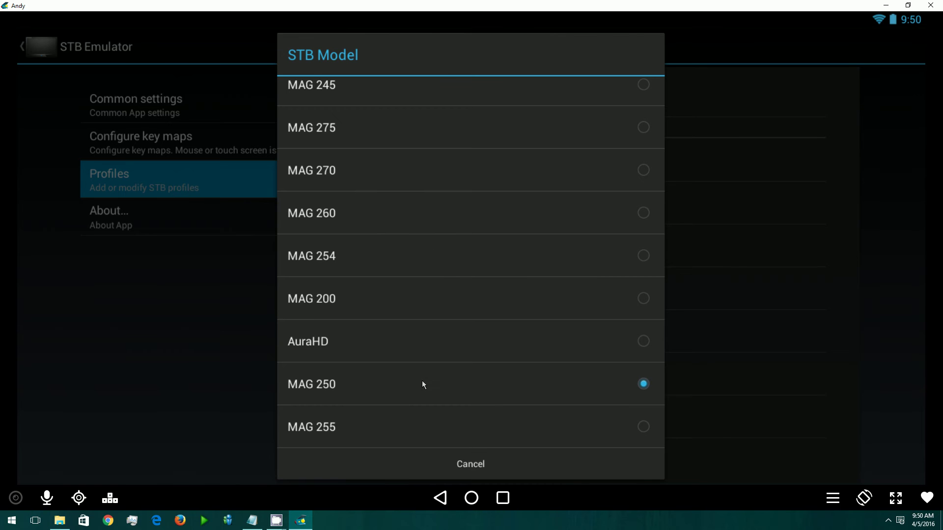
scroll(414, 386, "up", 1)
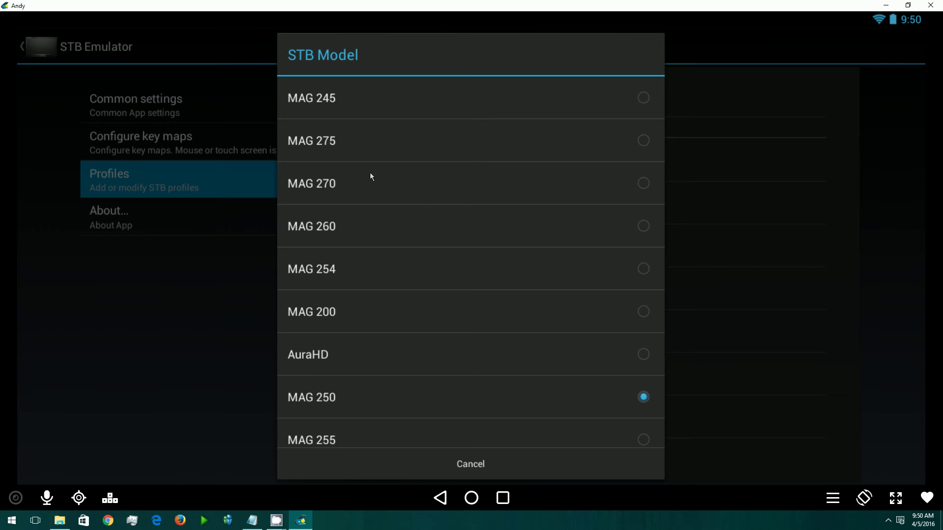
scroll(404, 149, "down", 1)
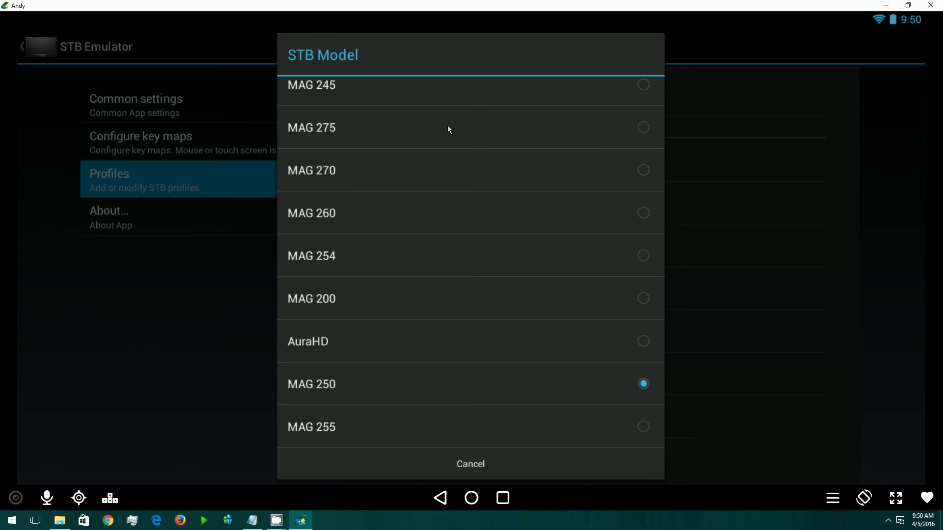
left_click(439, 472)
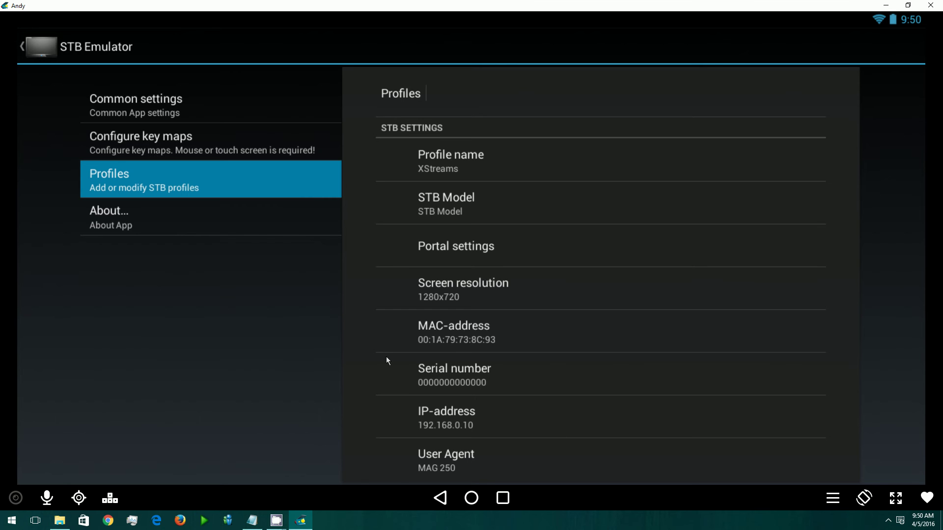
Step: Copy the MAC address from the first line of the Notepad document and return to the emulator
left_click(252, 520)
left_click_drag(74, 27, 4, 27)
right_click(14, 28)
left_click(30, 60)
left_click(301, 520)
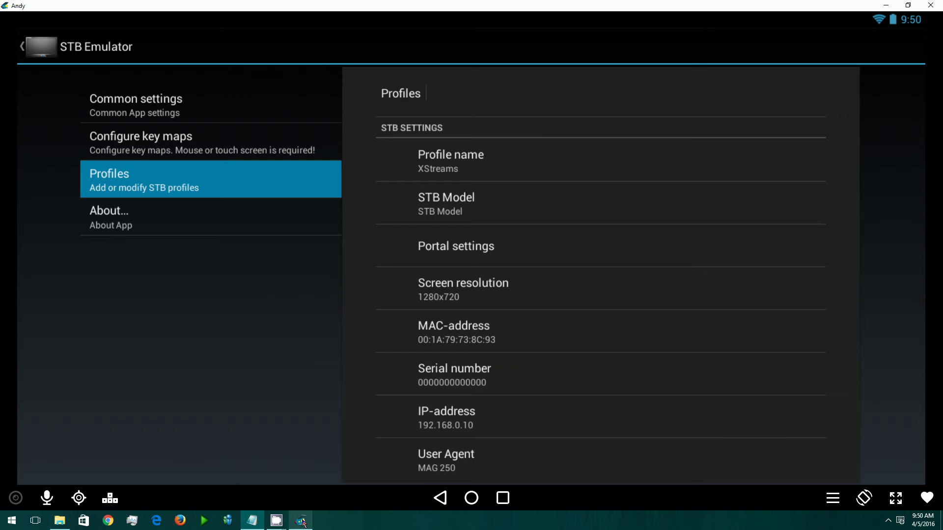
Step: Replace the profile's MAC address with the copied one and leave the settings for the portal's main screen
left_click(523, 329)
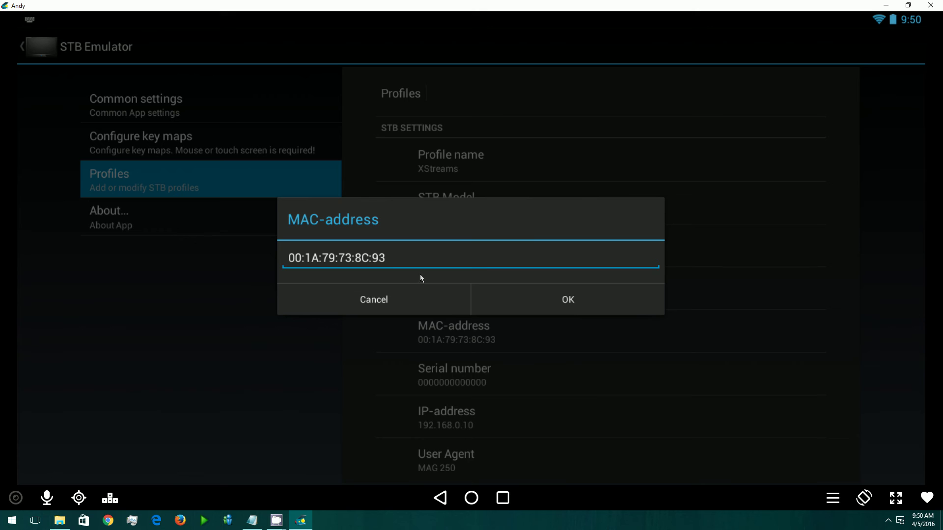
left_click(426, 254)
key("BackSpace")
key("BackSpace")
key("BackSpace")
key("BackSpace")
key("BackSpace")
key("BackSpace")
key("BackSpace")
key("BackSpace")
key("BackSpace")
key("BackSpace")
key("BackSpace")
key("BackSpace")
key("BackSpace")
key("BackSpace")
key("BackSpace")
key("BackSpace")
key("BackSpace")
key("ctrl+v")
left_click(564, 304)
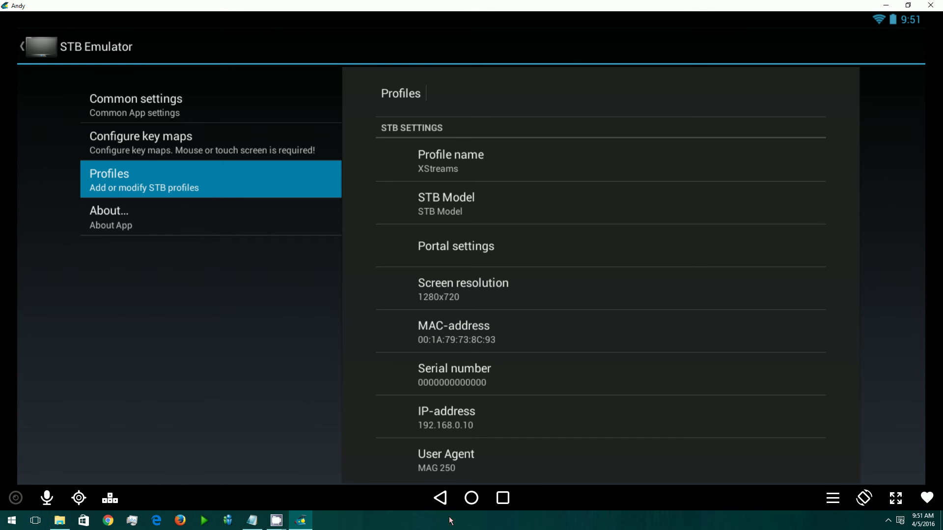
left_click(441, 498)
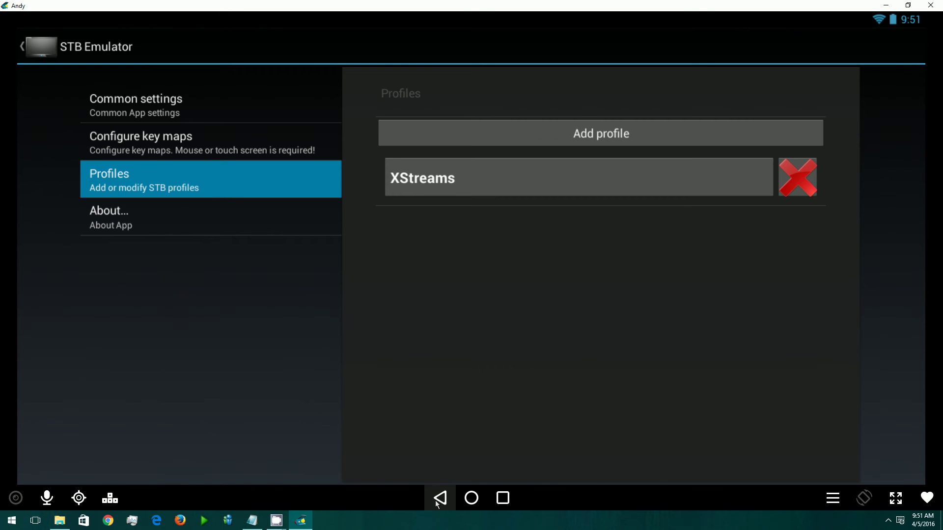
left_click(441, 499)
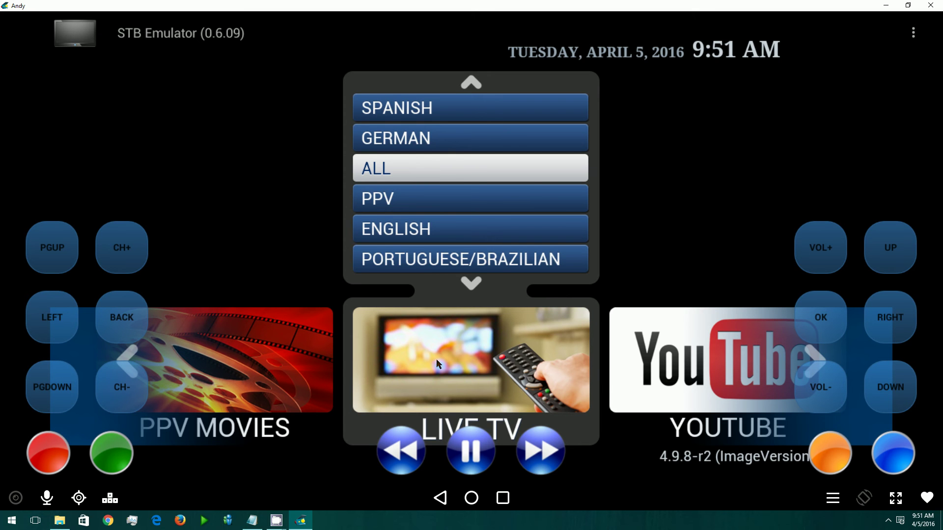
Step: Look through the LIVE TV categories and open the ENGLISH channel list
scroll(434, 211, "down", 2)
scroll(433, 210, "up", 6)
scroll(433, 209, "up", 10)
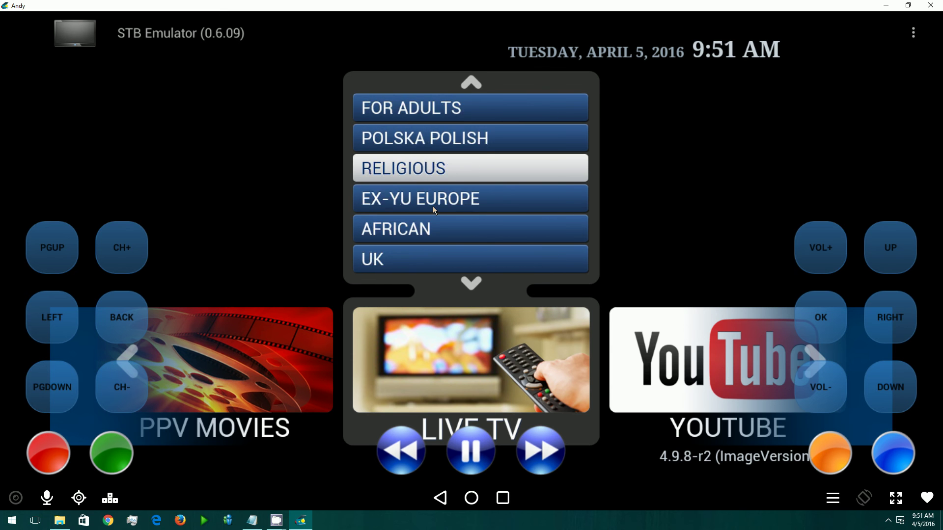
scroll(433, 210, "up", 7)
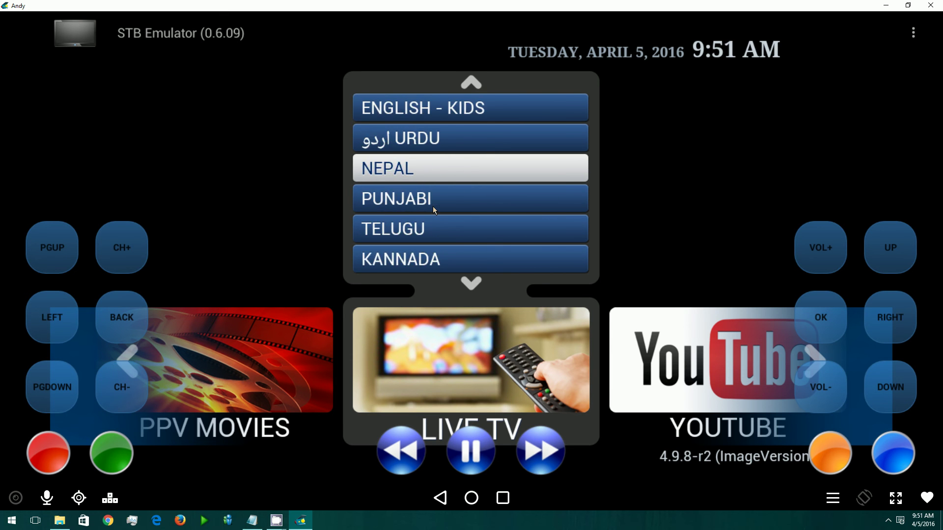
scroll(440, 173, "up", 8)
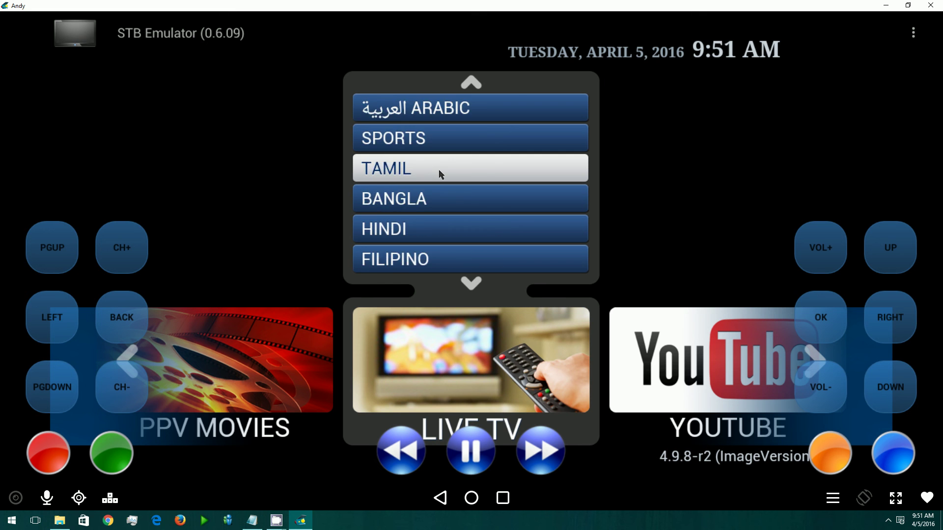
scroll(440, 172, "up", 1)
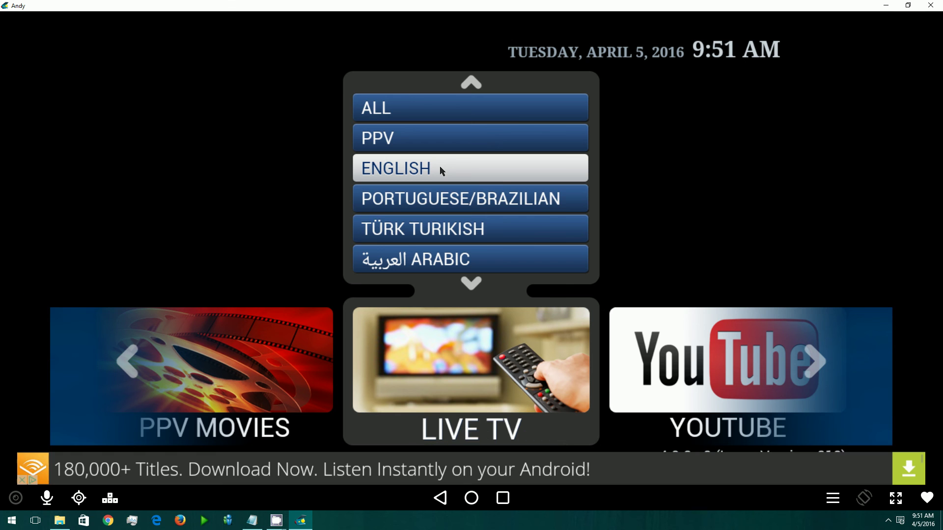
left_click(401, 171)
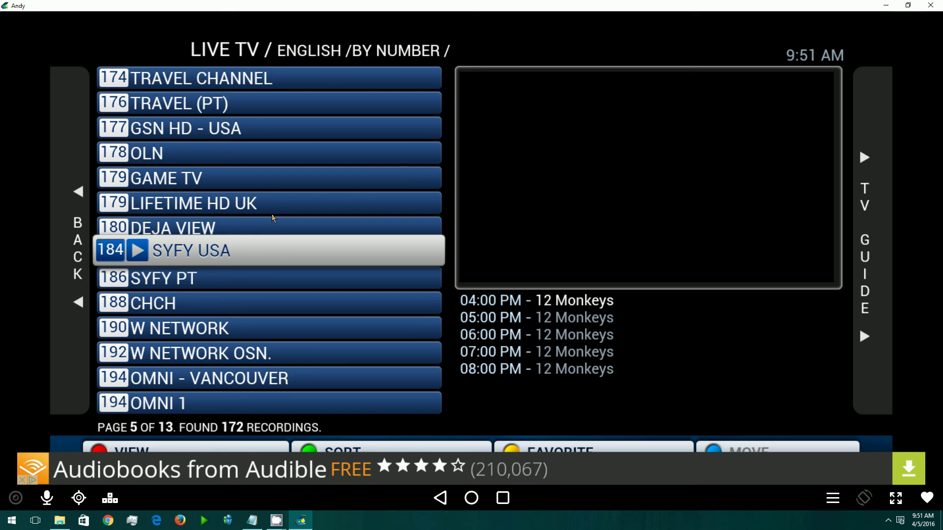
Step: Browse the English channels from SYFY USA back to the previous page and play channel 170, SPIKE
key("Down")
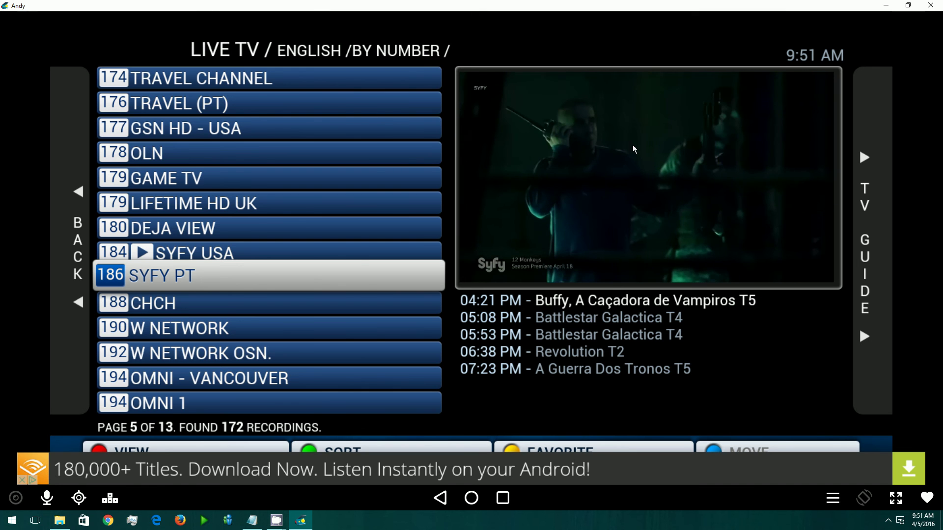
left_click(205, 248)
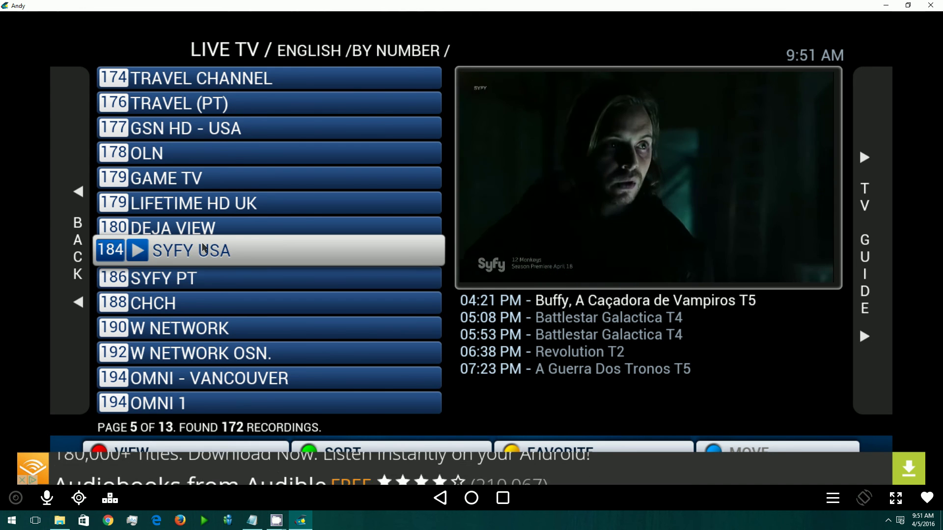
key("Up")
key("Up")
key("Up")
key("Up")
key("Up")
key("Up")
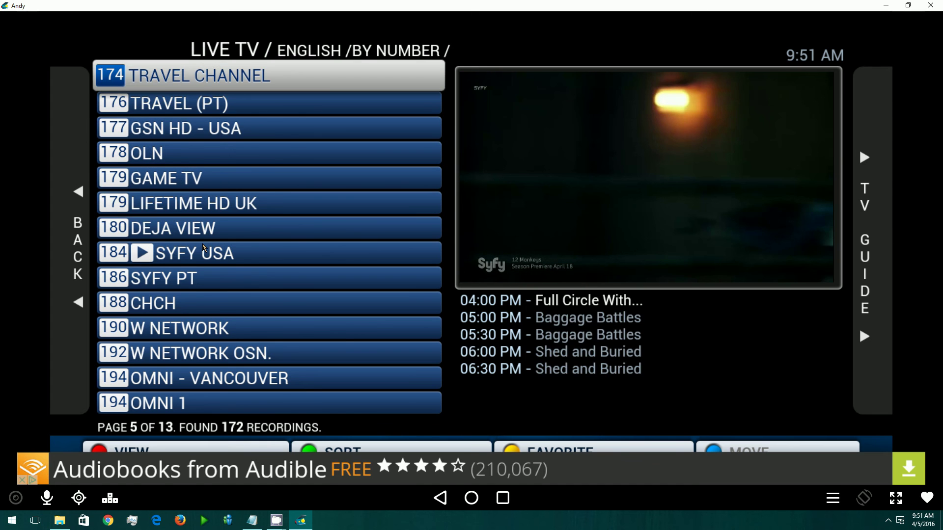
key("Up")
key("Up")
key("Down")
key("Return")
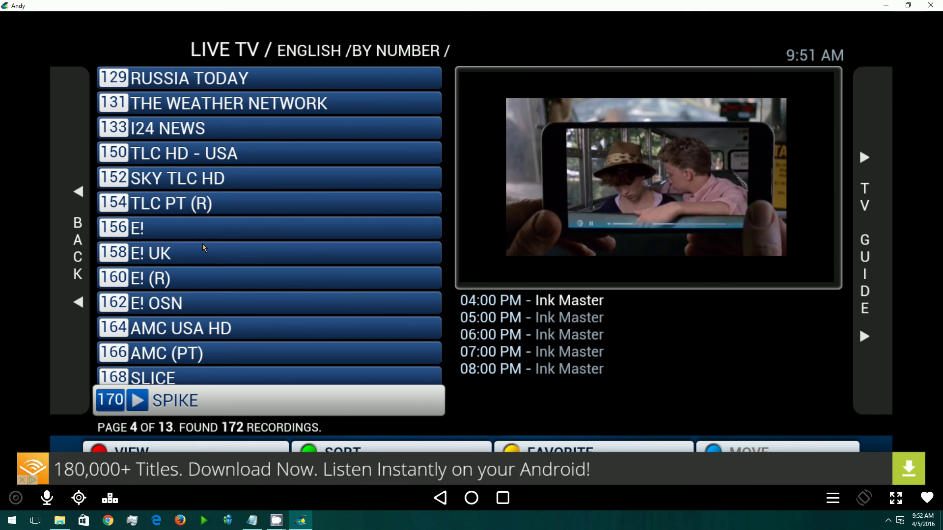
Step: Watch SPIKE in full screen, and return to the LIVE TV category menu
key("Return")
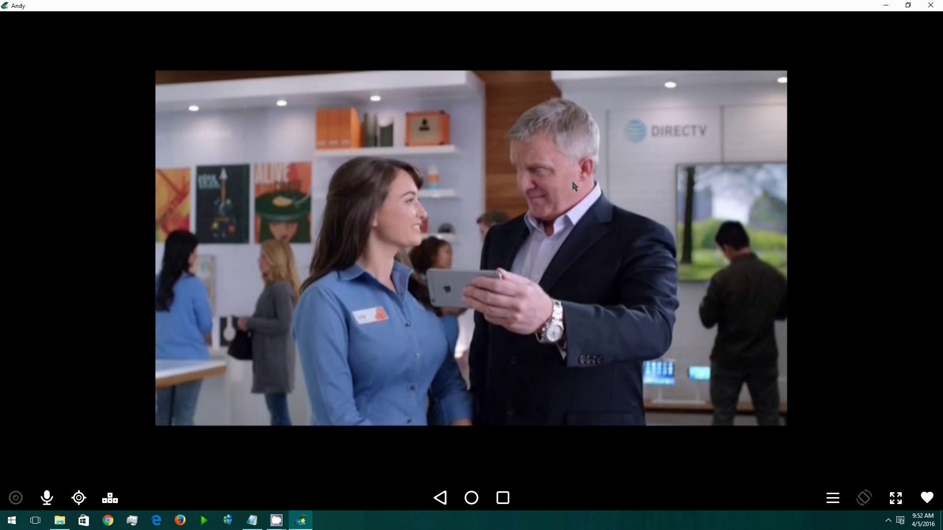
left_click(439, 498)
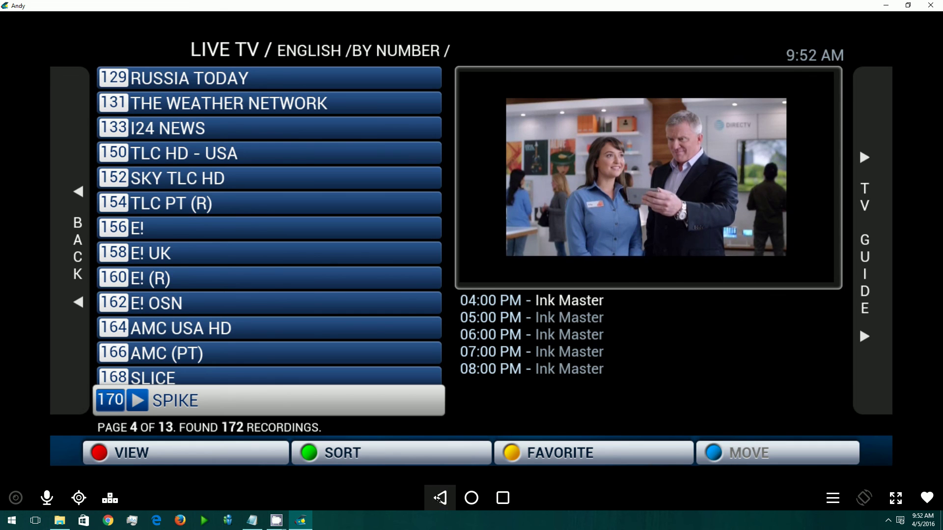
left_click(438, 497)
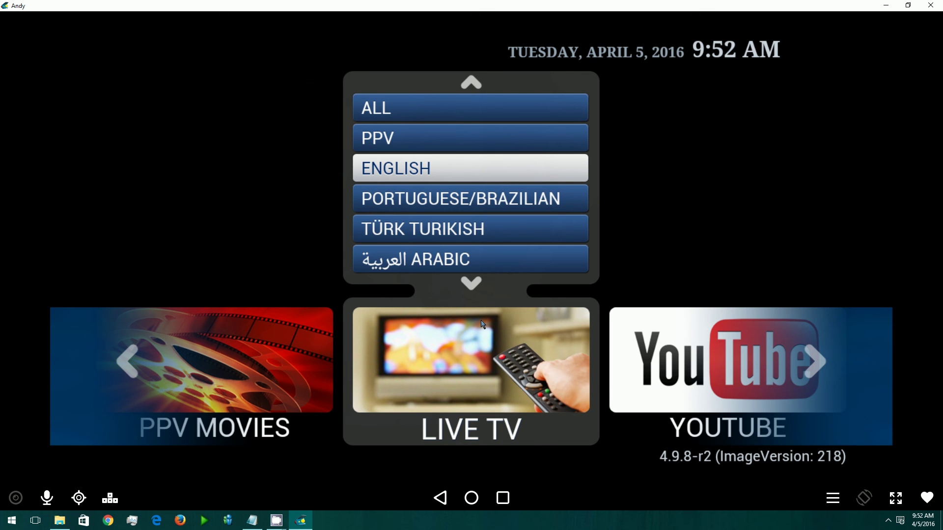
Step: Look through the PPV MOVIES, ENG TV SHOWS and VIDEO ON DEMAND sections of the portal's main menu
key("Left")
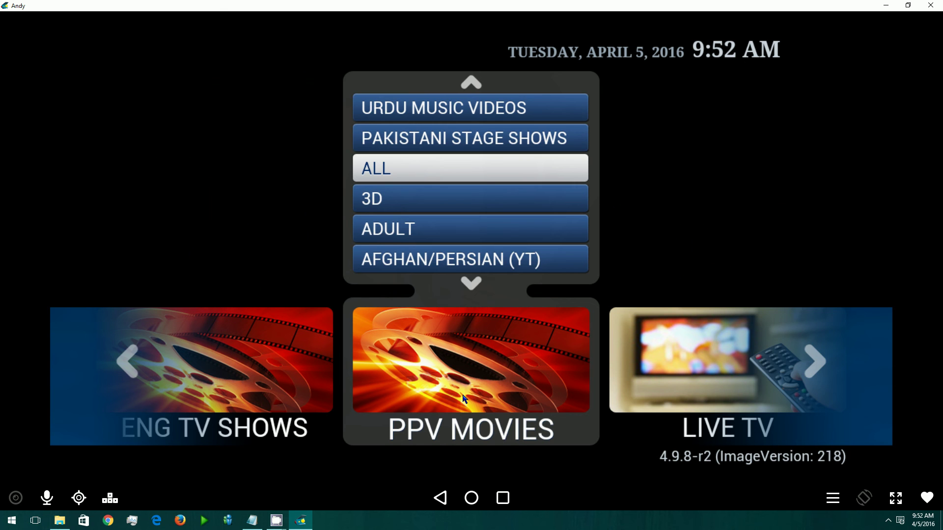
key("Left")
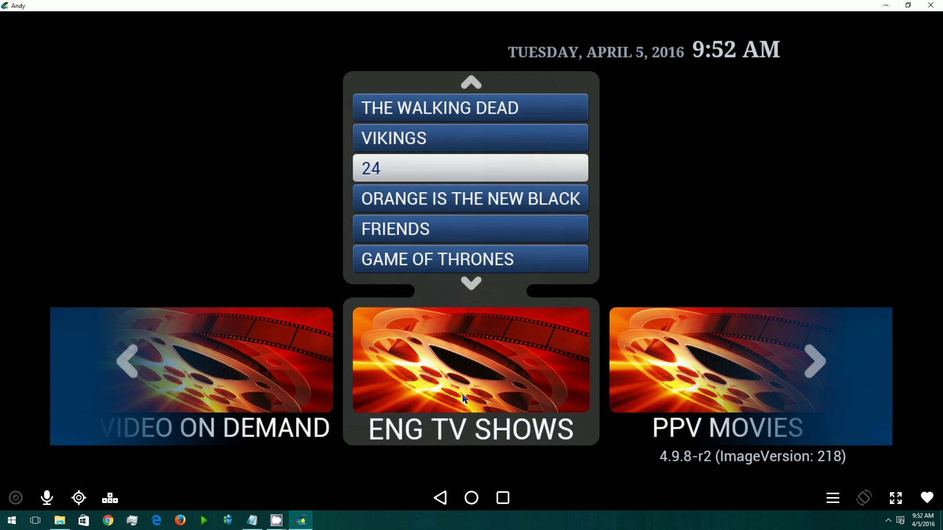
key("Left")
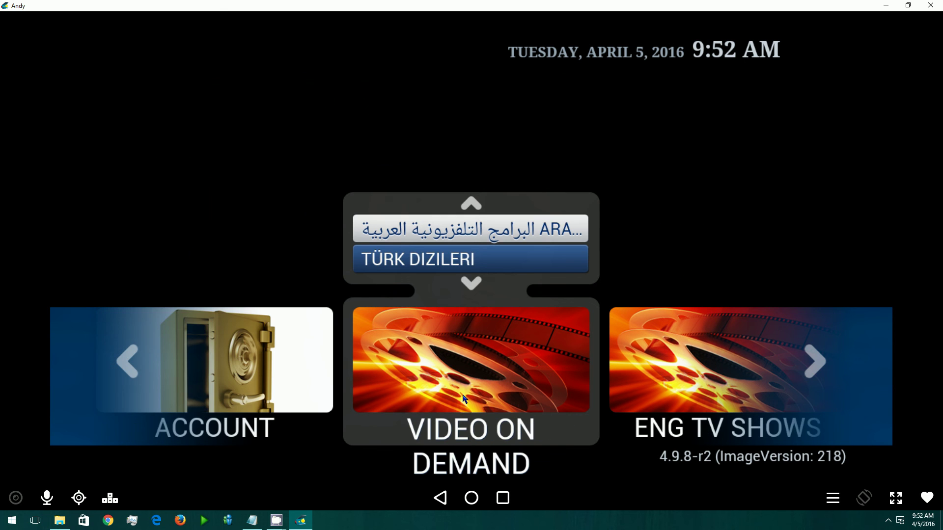
key("Down")
key("Up")
key("Down")
key("Right")
key("Right")
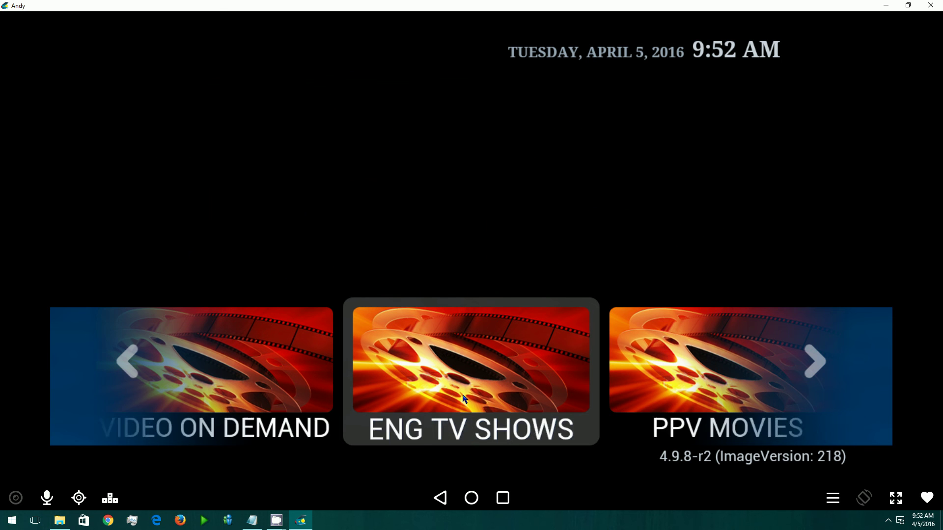
Step: Go through the PPV MOVIES categories and open the ENGLISH movie list
key("Down")
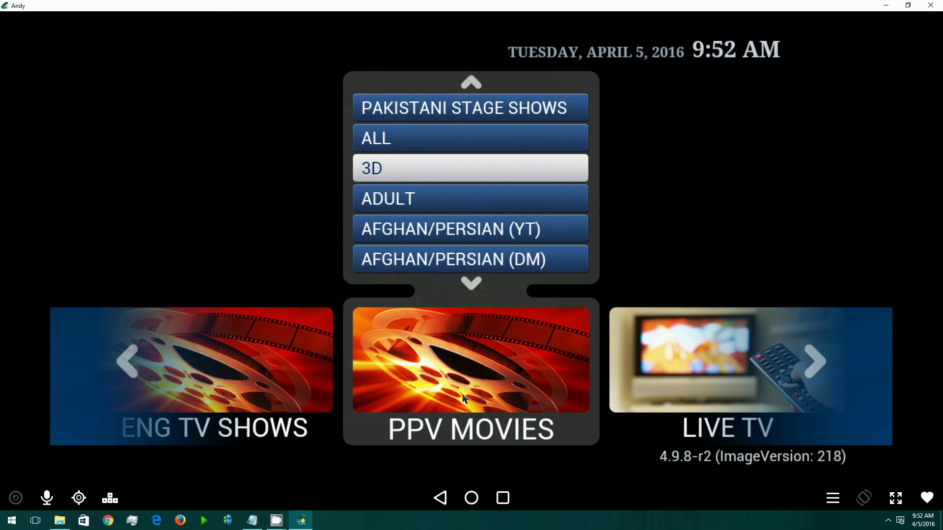
key("Down")
key("Down")
key("Down")
key("Down")
key("Down")
key("Down")
key("Up")
key("Down")
key("Down")
key("Down")
key("Down")
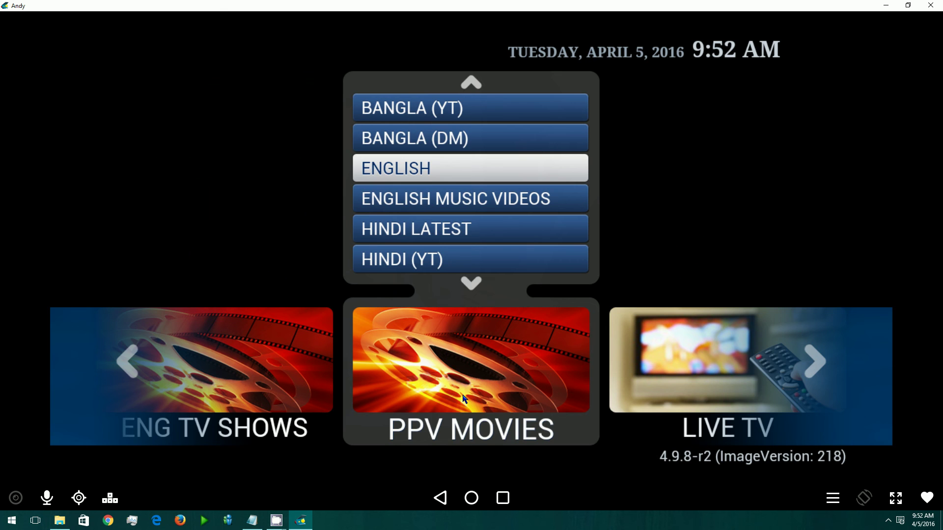
key("Return")
Step: Select Natural Born Killers in the English movie list and play it
key("Down")
key("Down")
key("Down")
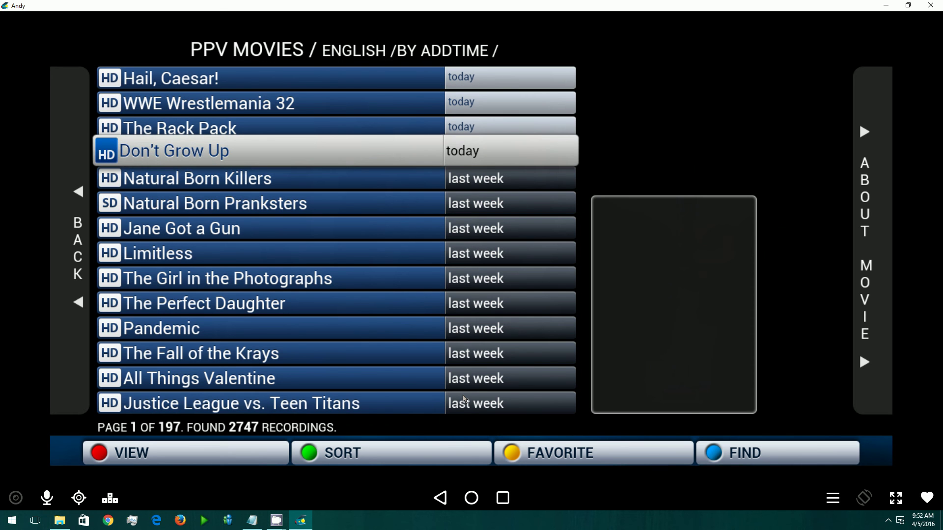
key("Down")
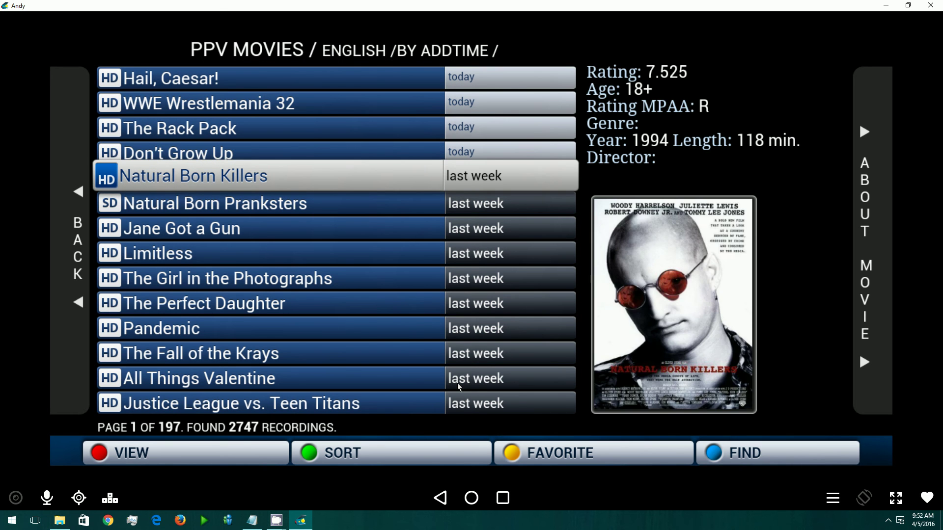
key("Return")
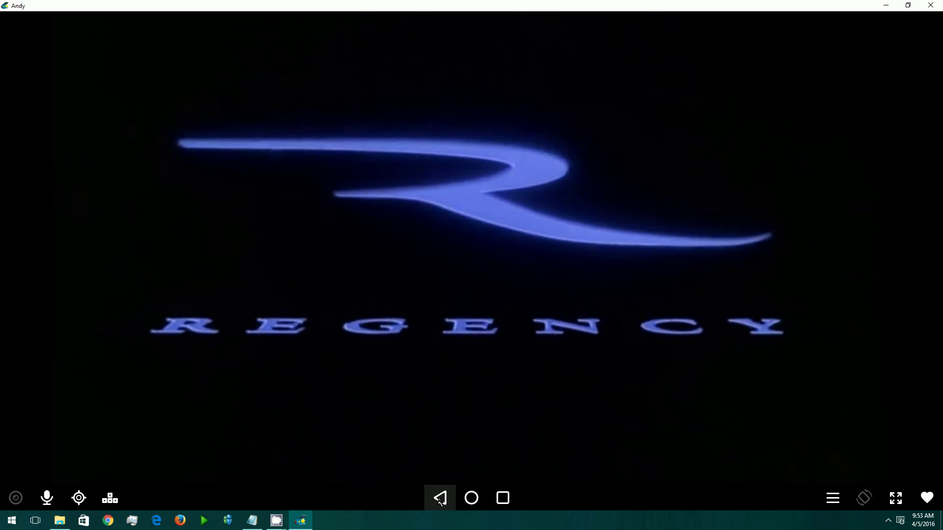
Step: Stop the movie, leave the English movie list and return to the LIVE TV section of the main menu
left_click(439, 499)
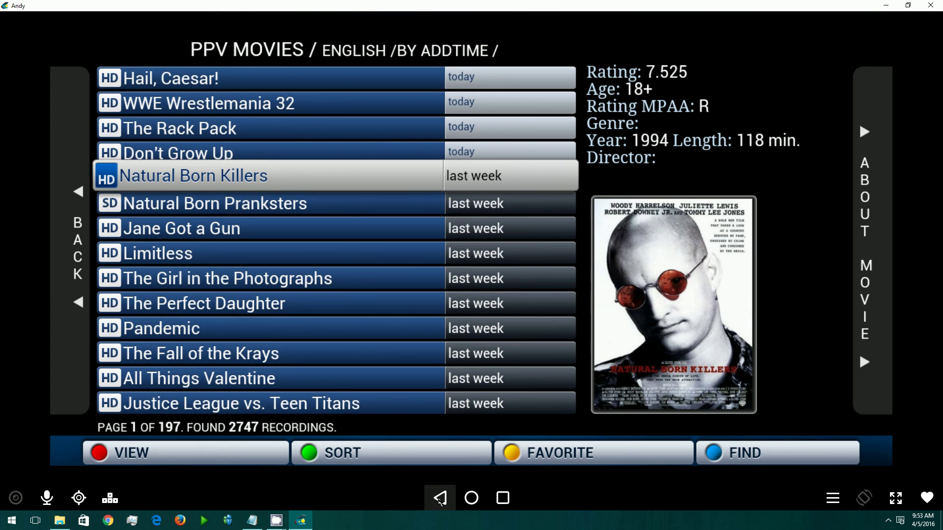
left_click(439, 500)
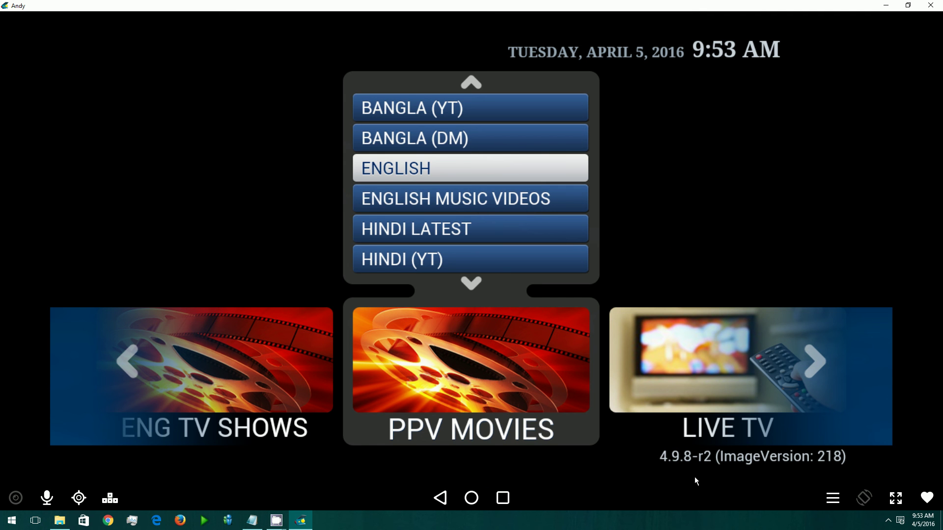
left_click(623, 403)
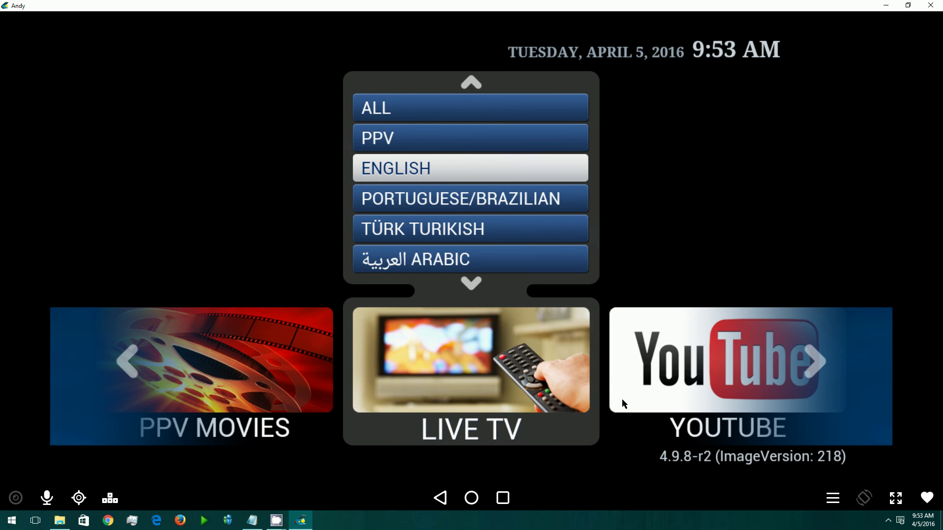